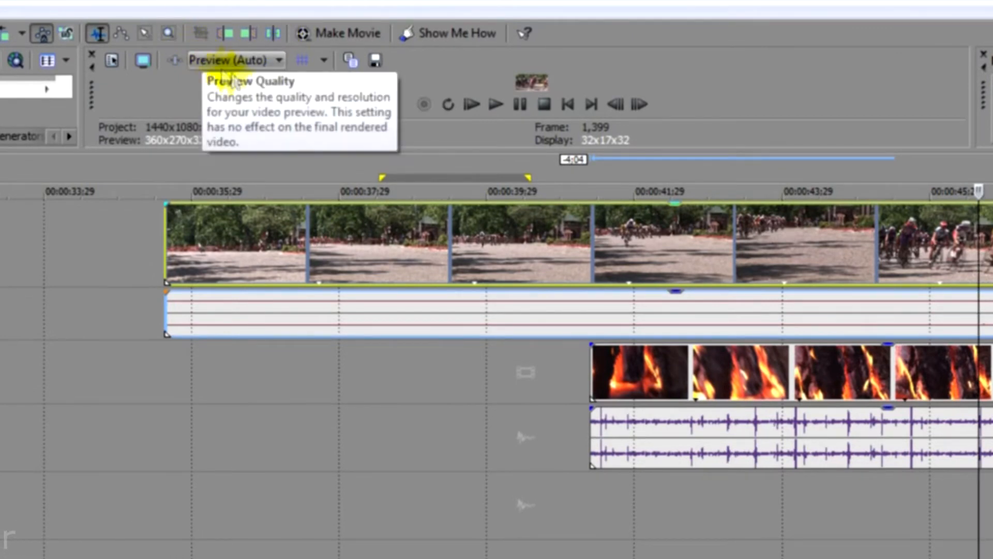
Step: Make a time selection over the middle of the cycling clip, ending at about 00:00:40
click(133, 254)
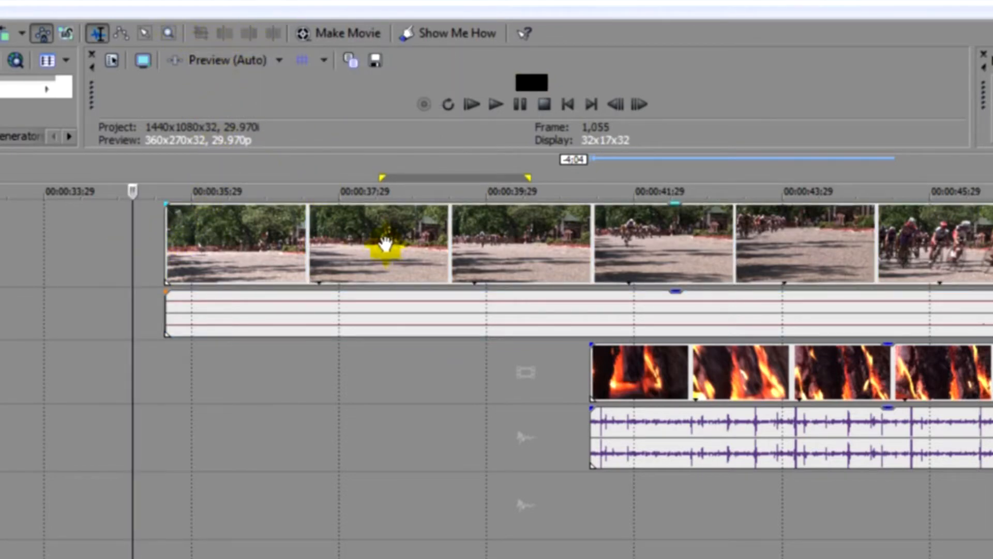
click(385, 243)
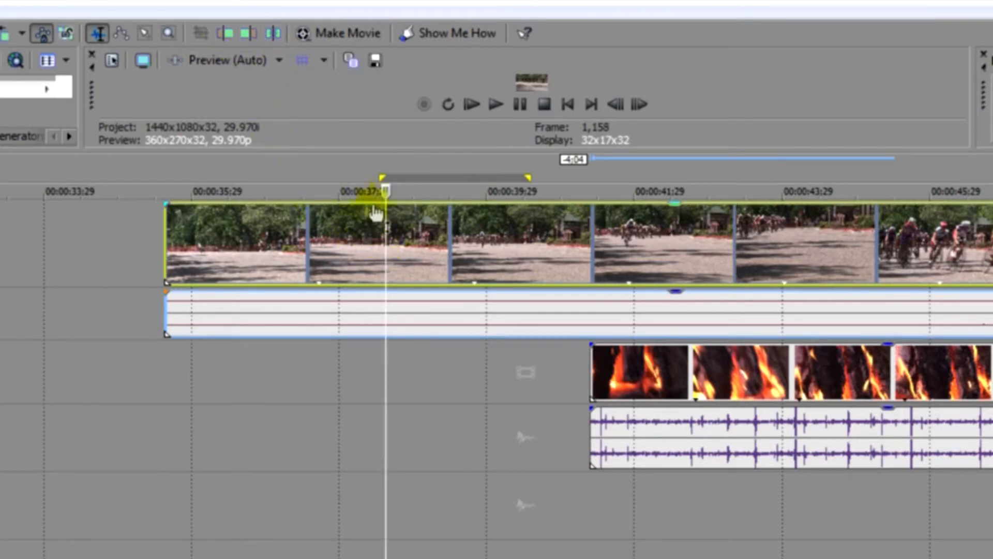
drag(383, 163, 439, 164)
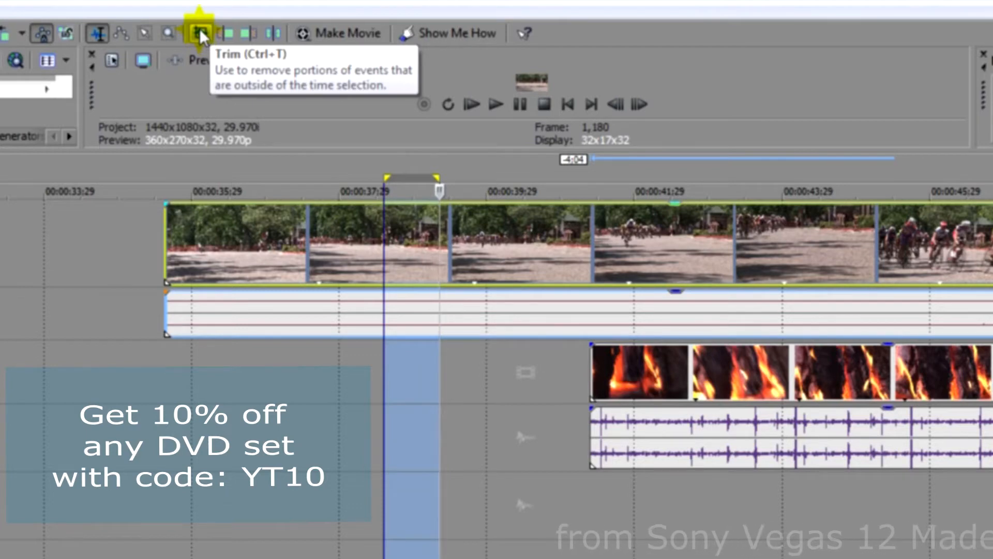
drag(330, 370, 479, 366)
drag(450, 150, 454, 214)
click(393, 445)
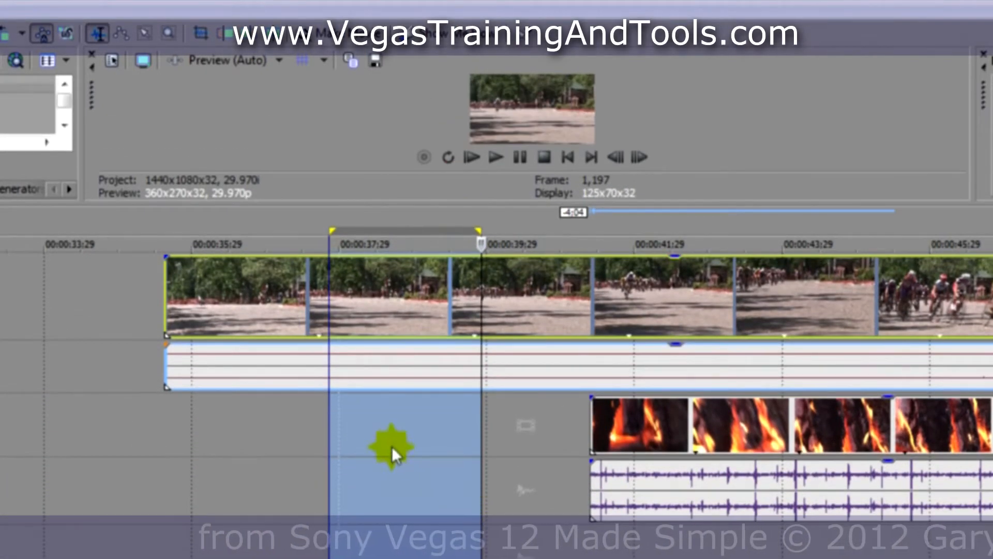
drag(399, 443, 579, 430)
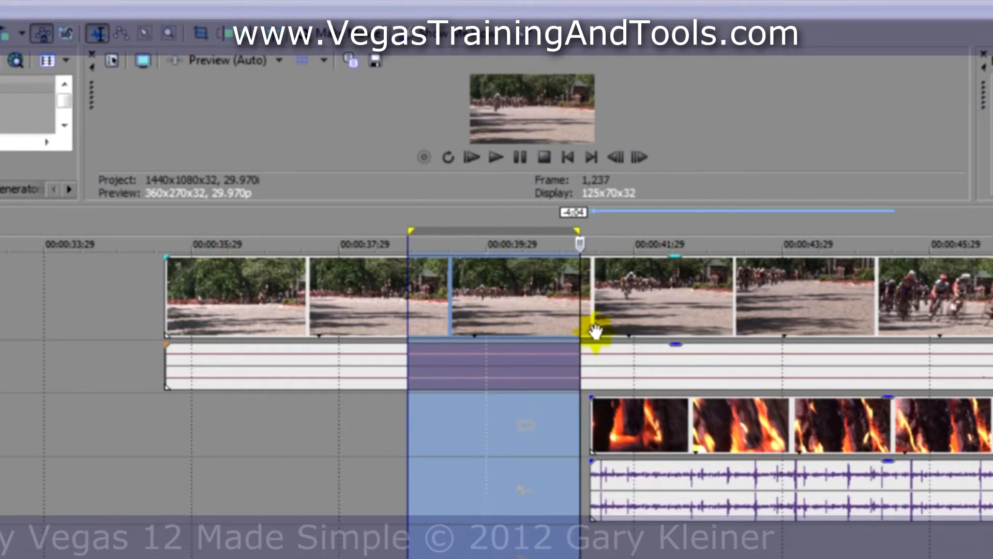
Step: Trim the cycling clip to the time selection, then undo the trim
click(368, 301)
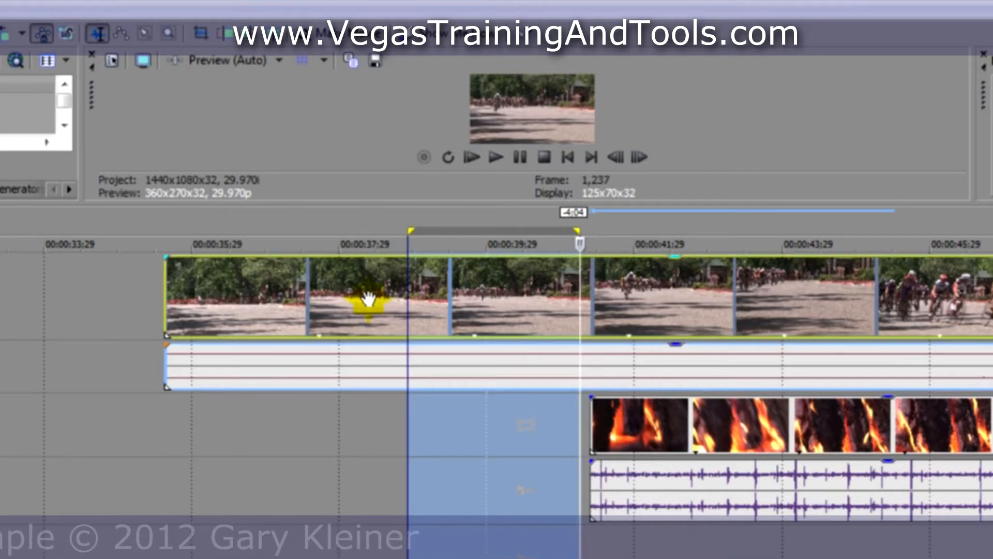
click(197, 33)
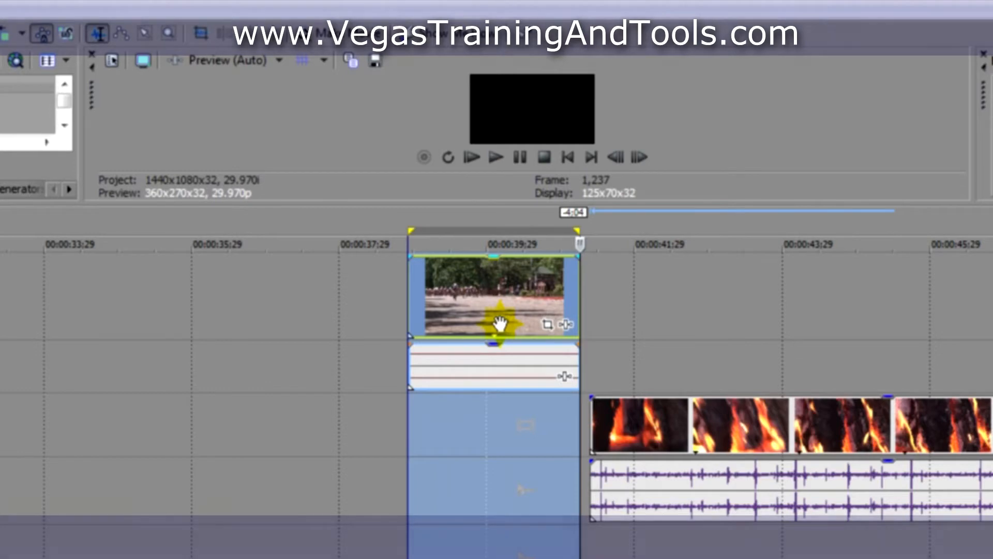
key(ctrl+z)
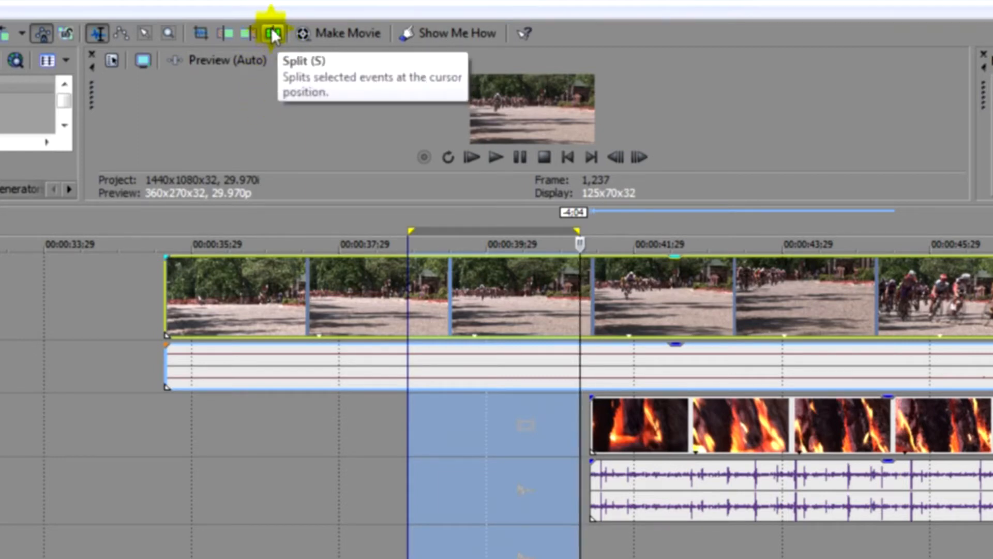
Step: Split the cycling clip at about 00:00:39 and delete its later part, then undo both edits
click(480, 303)
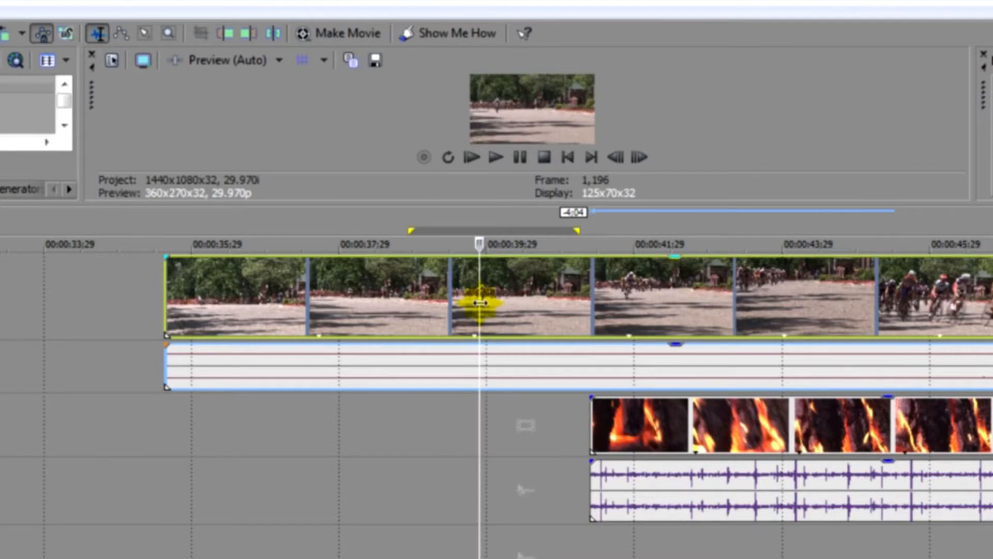
click(271, 32)
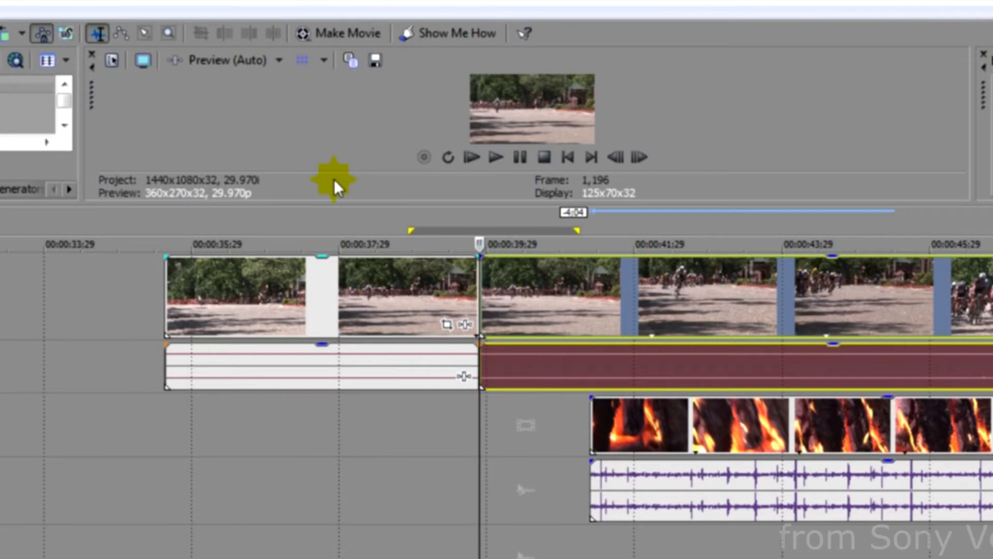
key(Delete)
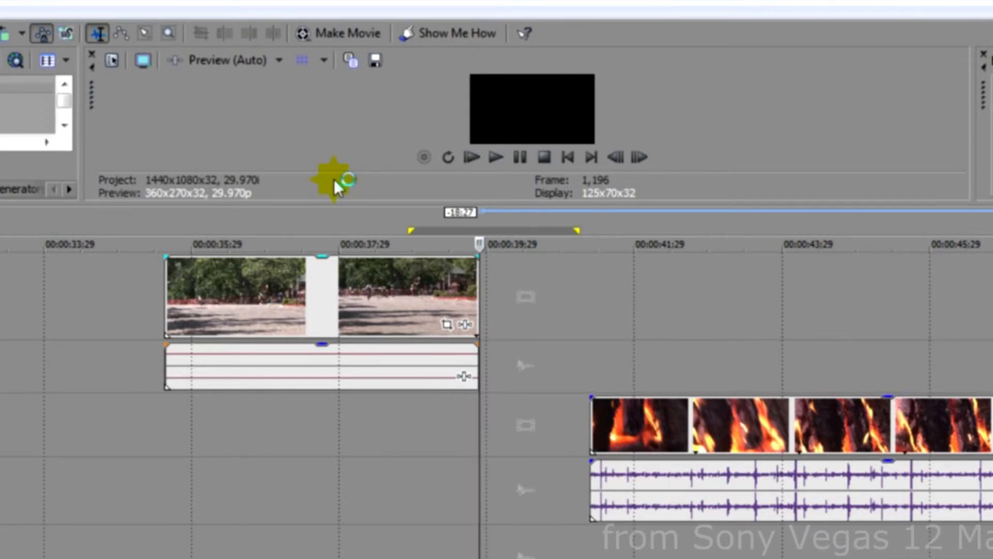
key(ctrl+z)
key(ctrl+z)
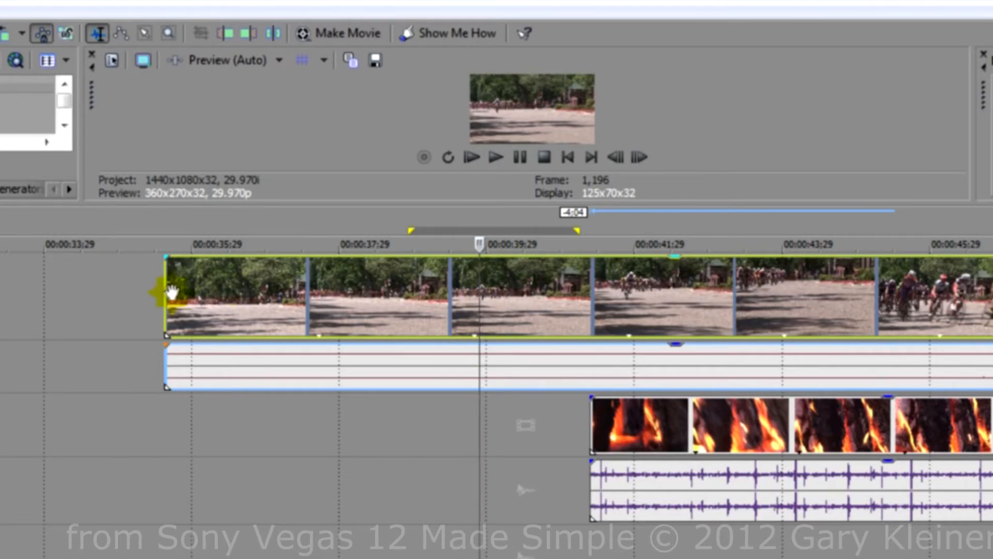
Step: Trim the cycling clip's start to the cursor at about 00:00:39, then undo the trim
drag(164, 294, 173, 260)
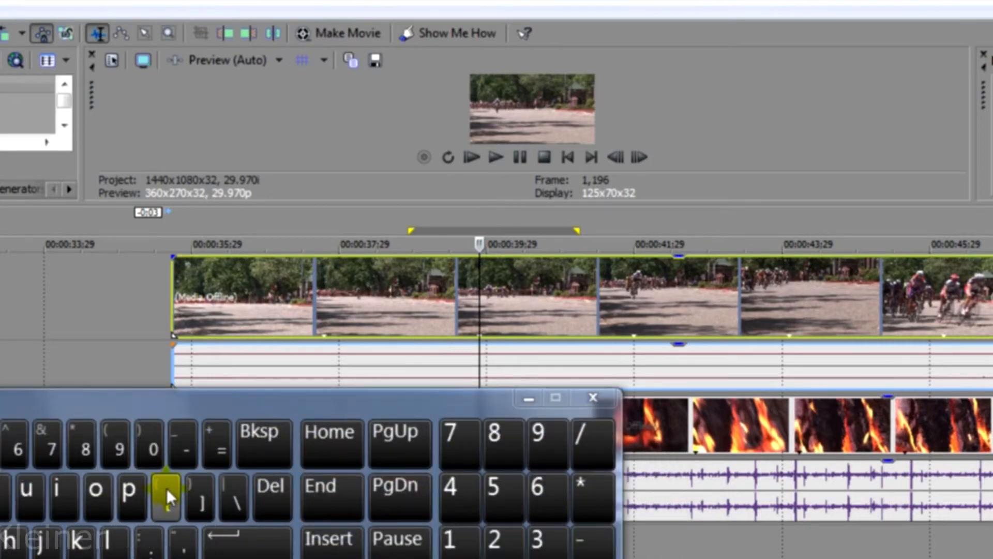
click(528, 398)
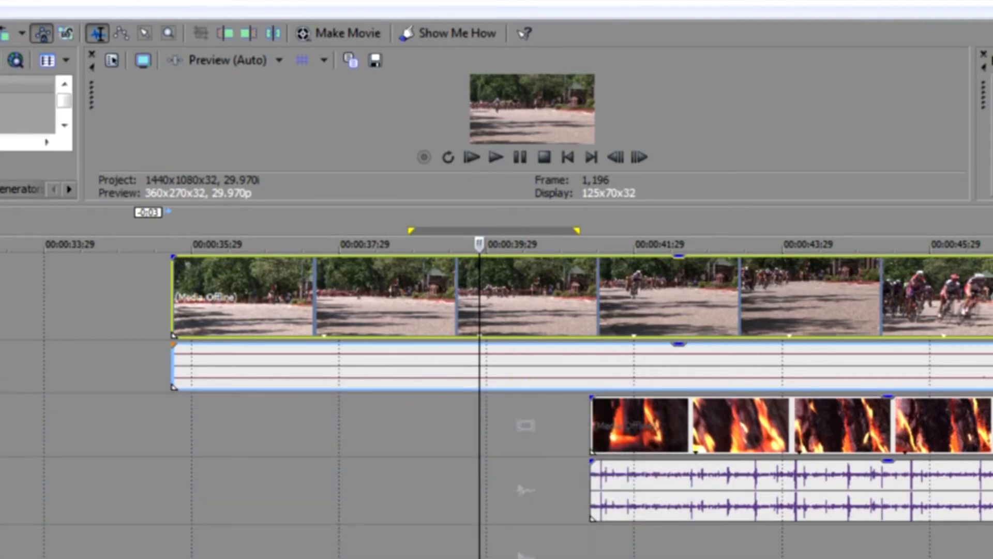
click(234, 35)
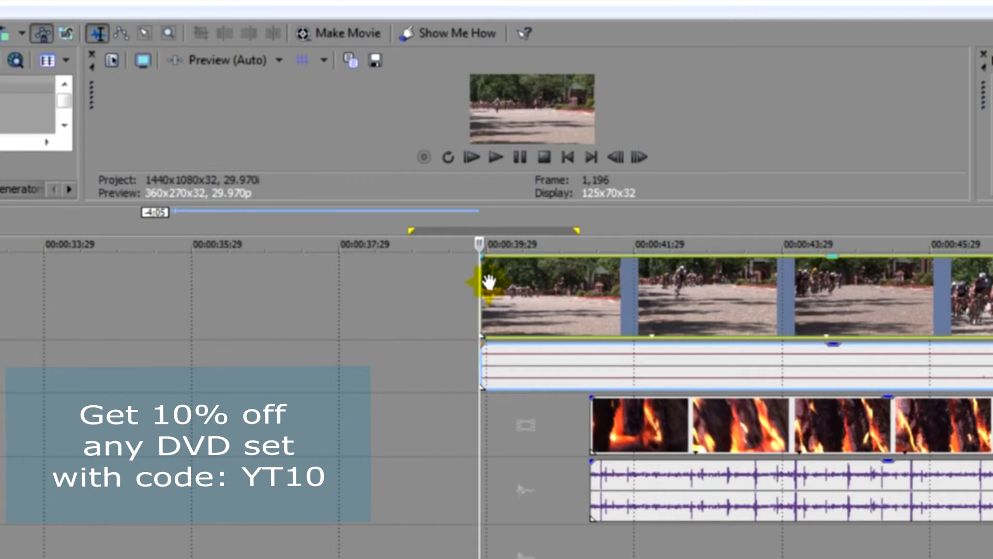
key(ctrl+z)
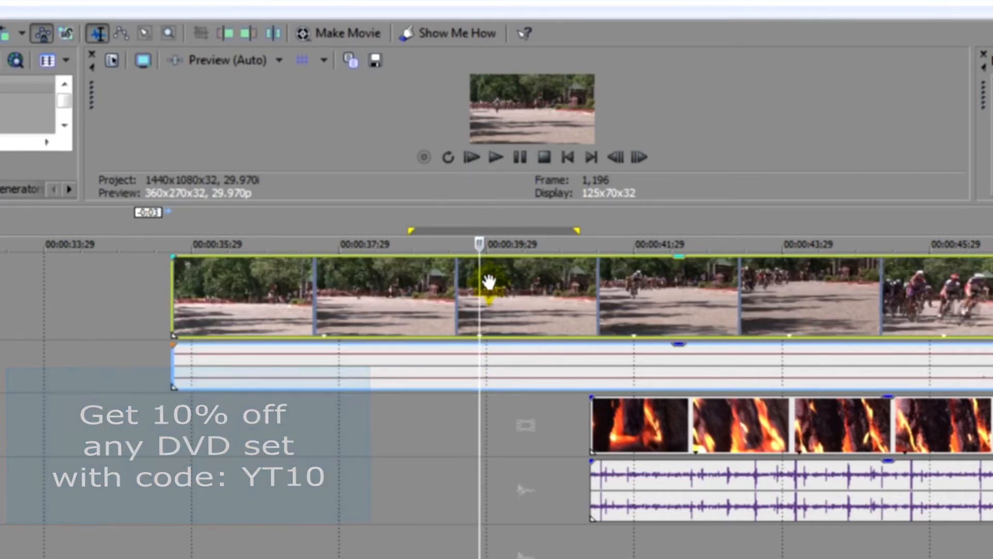
Step: Trim the clip's start to the cursor once more with the shortcut, then undo it
drag(325, 415, 359, 379)
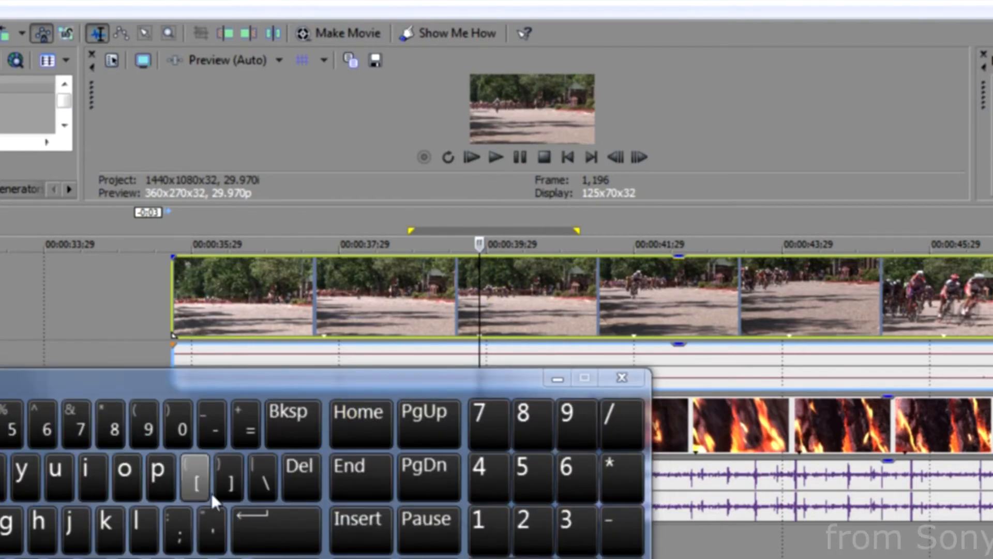
click(196, 483)
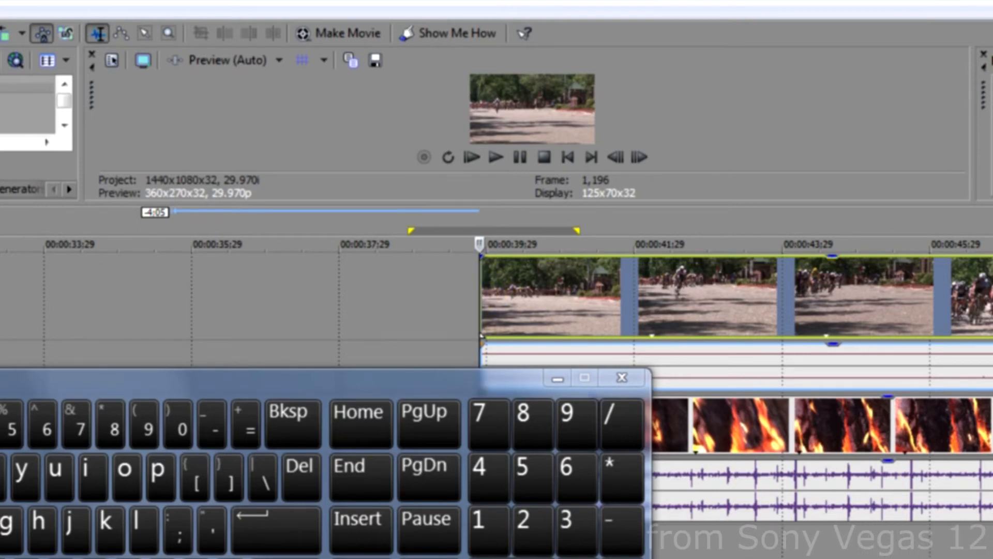
key(ctrl+z)
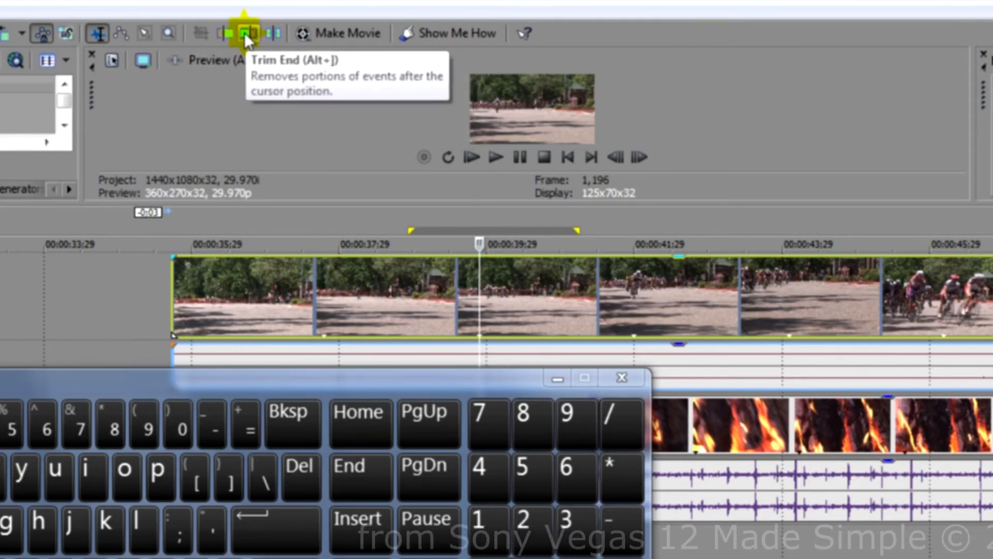
Step: Trim the cycling clip's end to the cursor at about 00:00:39
click(426, 387)
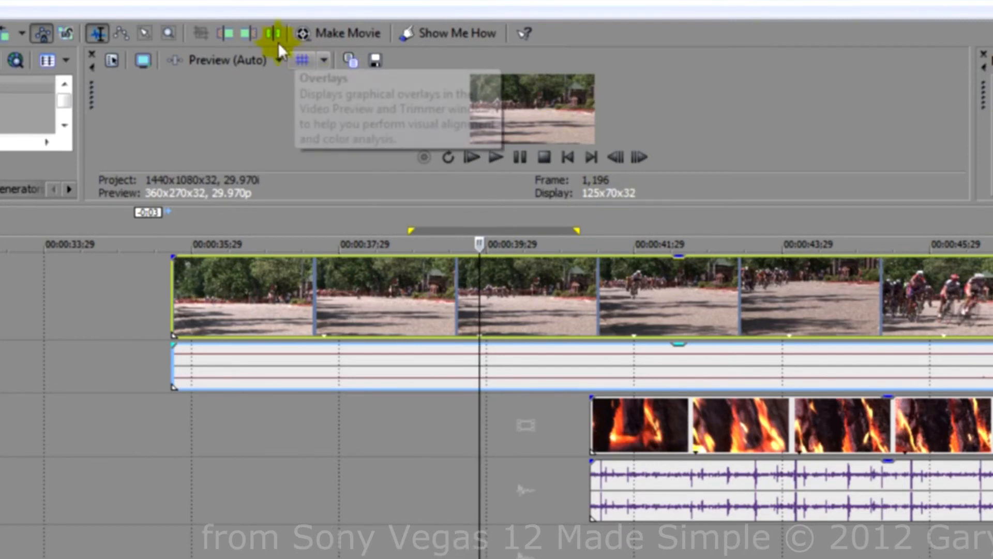
click(250, 33)
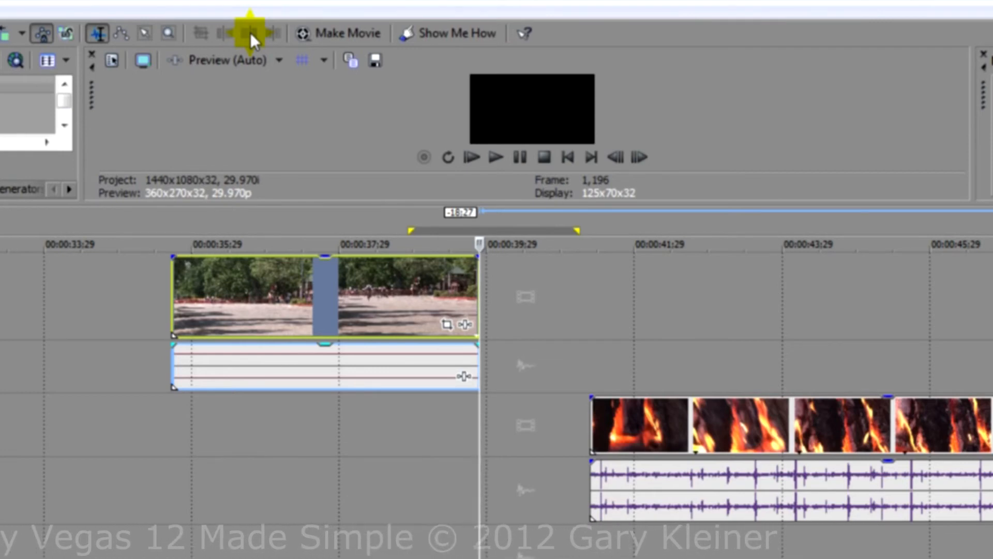
click(251, 33)
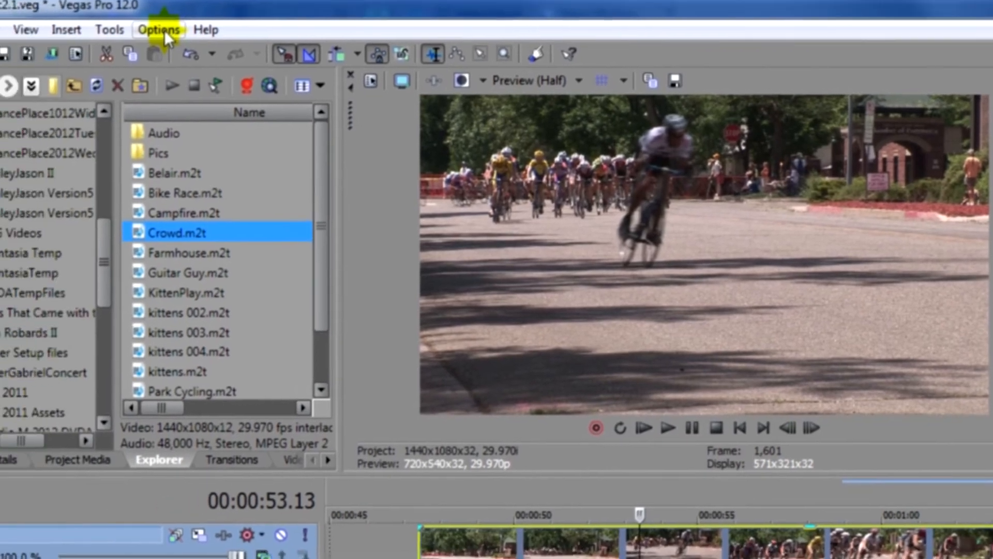
Step: Open the toolbar customization and add the Trim button to the current toolbar buttons
click(21, 49)
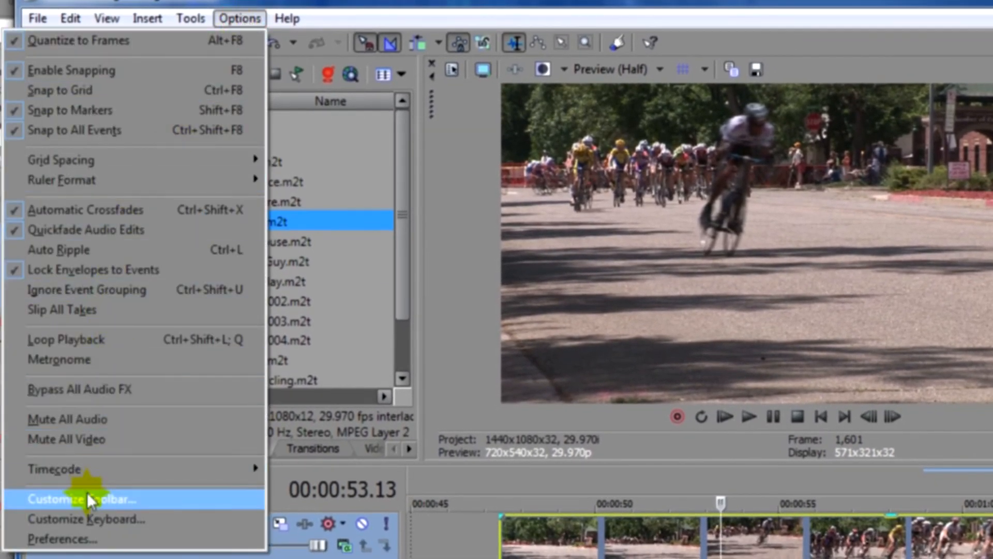
click(91, 497)
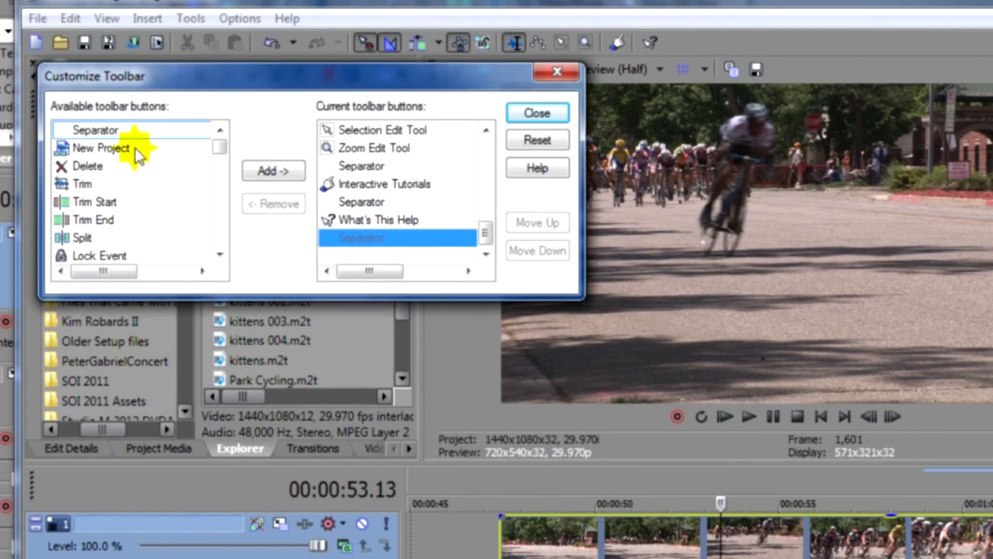
mouse_move(223, 150)
mouse_down()
mouse_move(220, 174)
mouse_move(220, 144)
mouse_up()
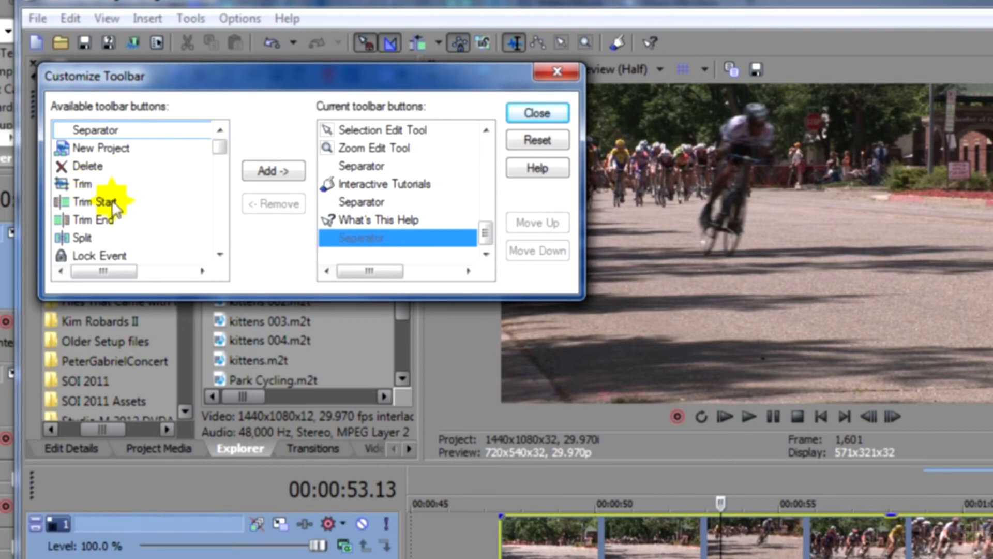
click(80, 184)
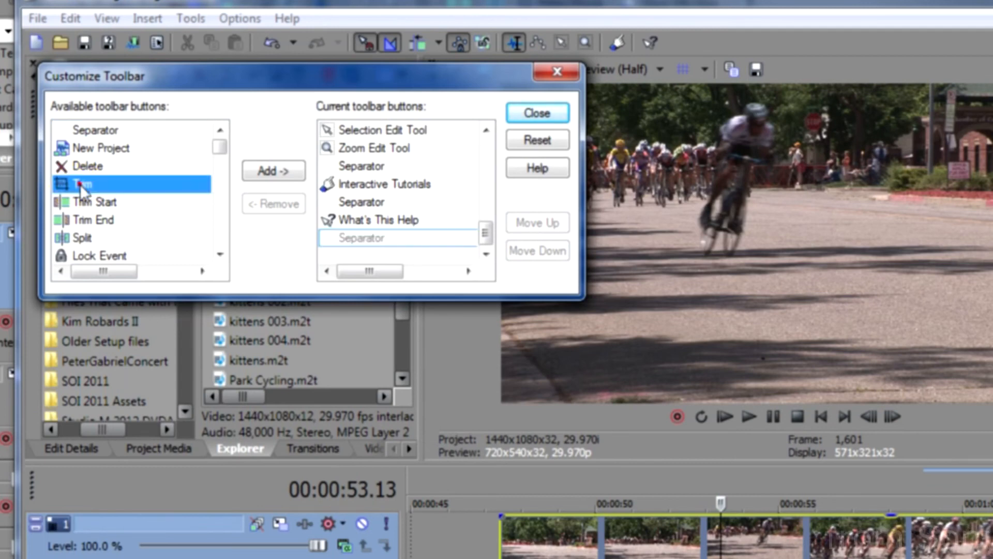
click(268, 172)
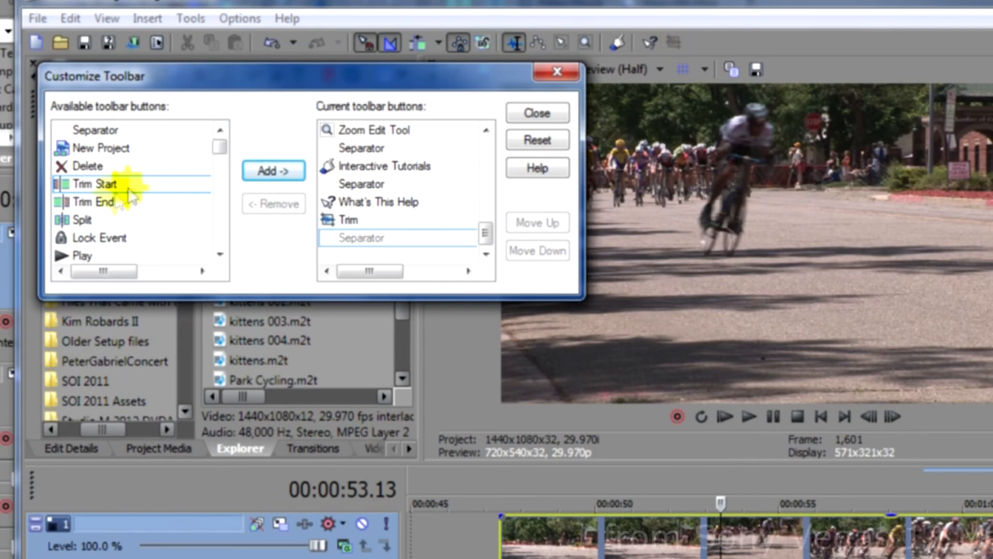
Step: Add the Trim Start, Trim End and Split buttons to the toolbar and close the dialog
click(266, 171)
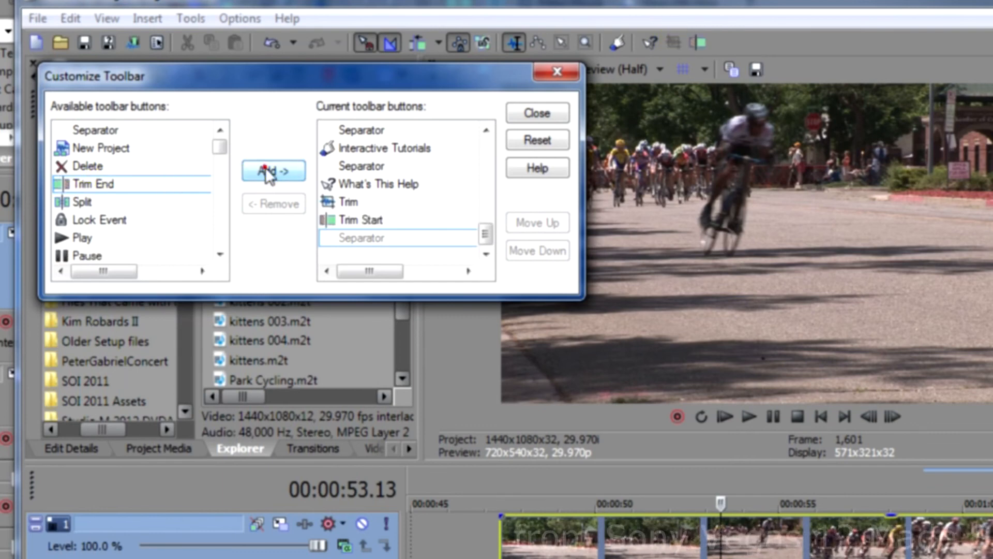
click(266, 172)
click(266, 172)
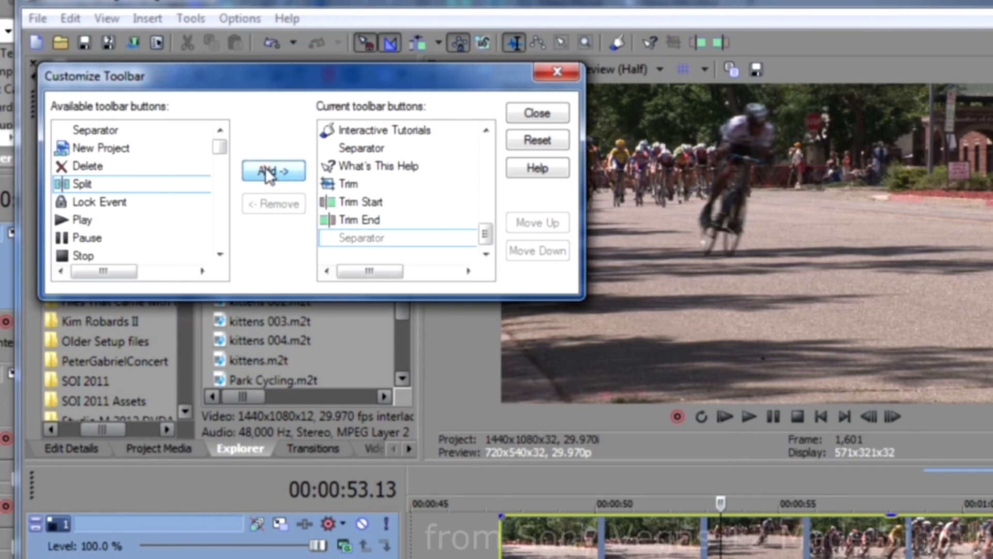
click(557, 71)
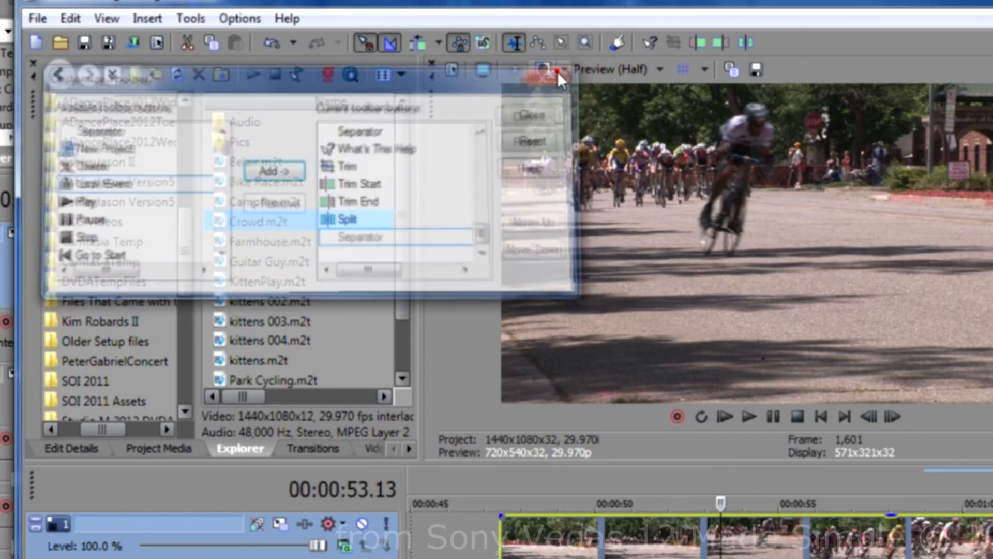